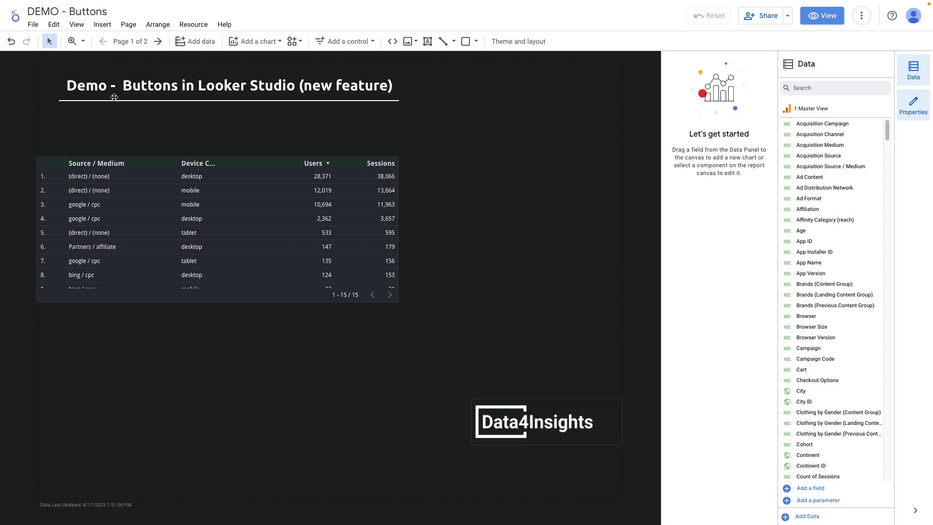
- Add a button beside the table with a navigation link to the report's next page
click(337, 42)
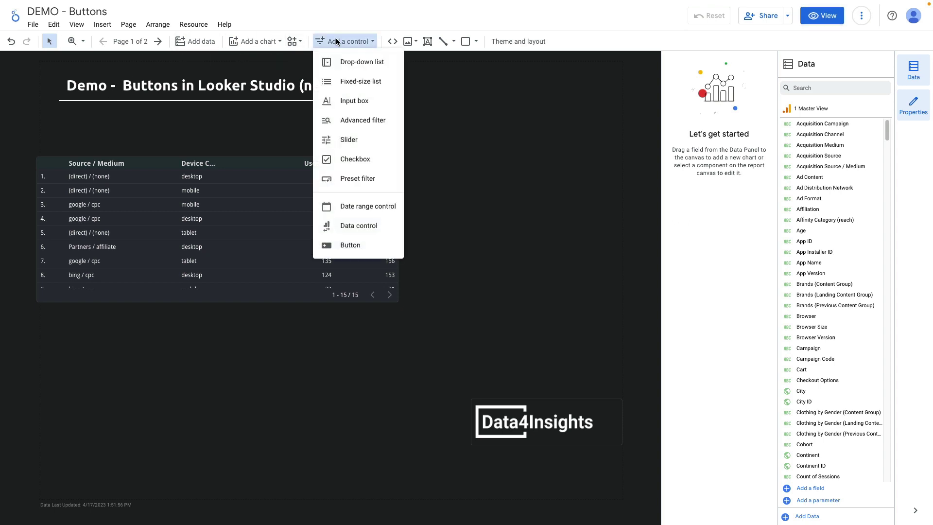
click(366, 246)
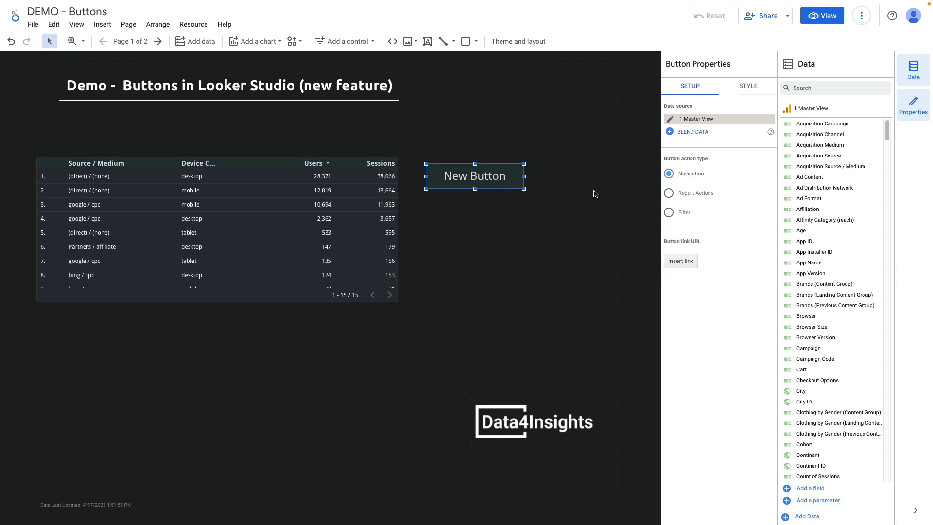
click(683, 266)
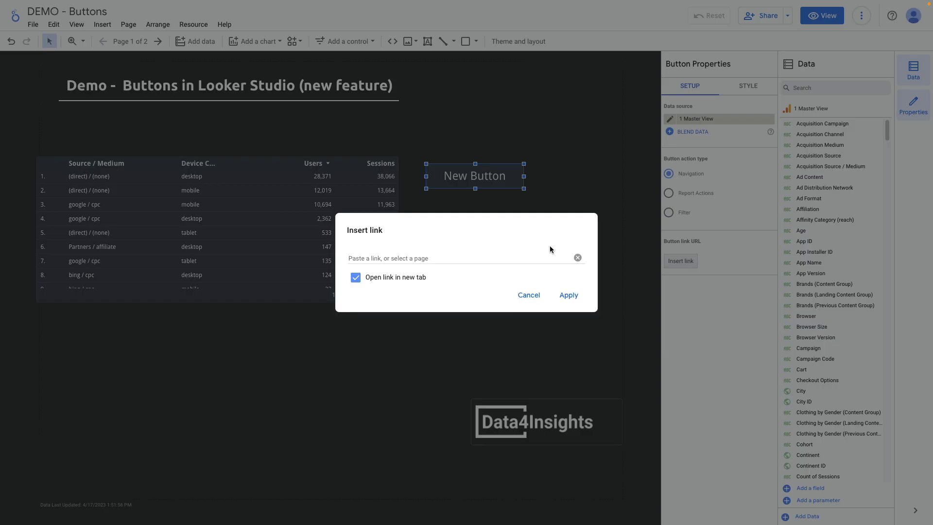
click(469, 256)
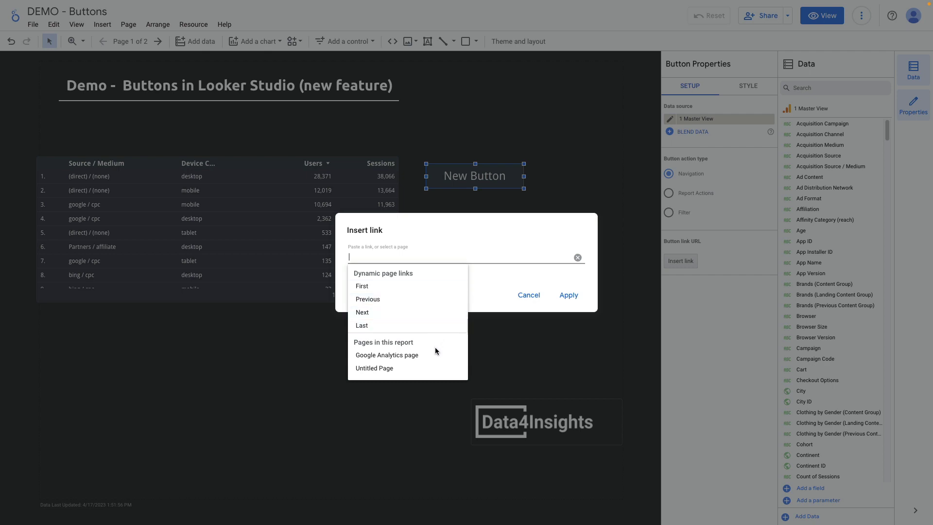
click(403, 312)
click(569, 295)
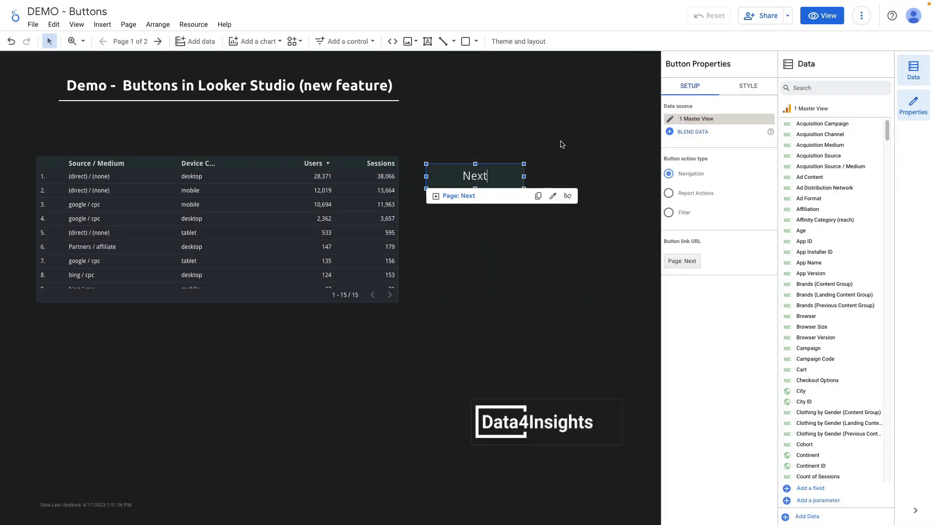
- Test the Next button in view mode and return to editing
key(ctrl+shift+e)
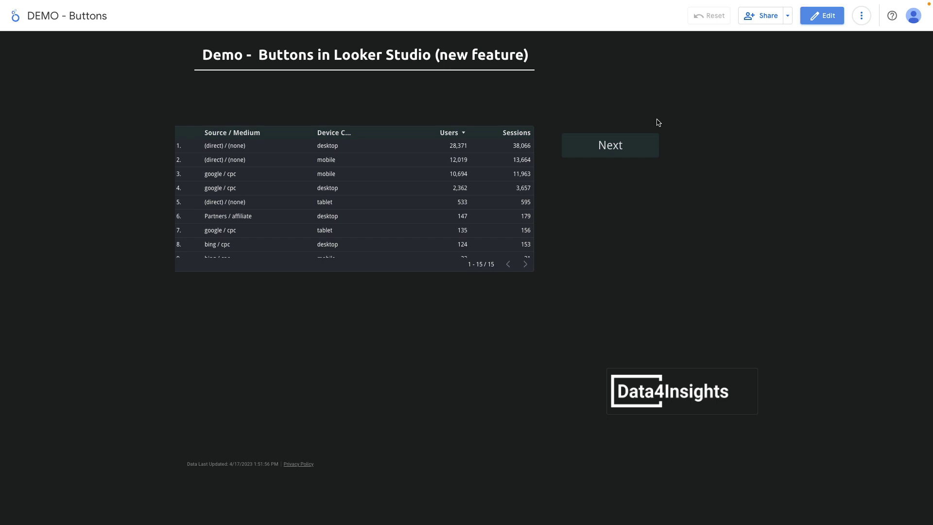
click(604, 143)
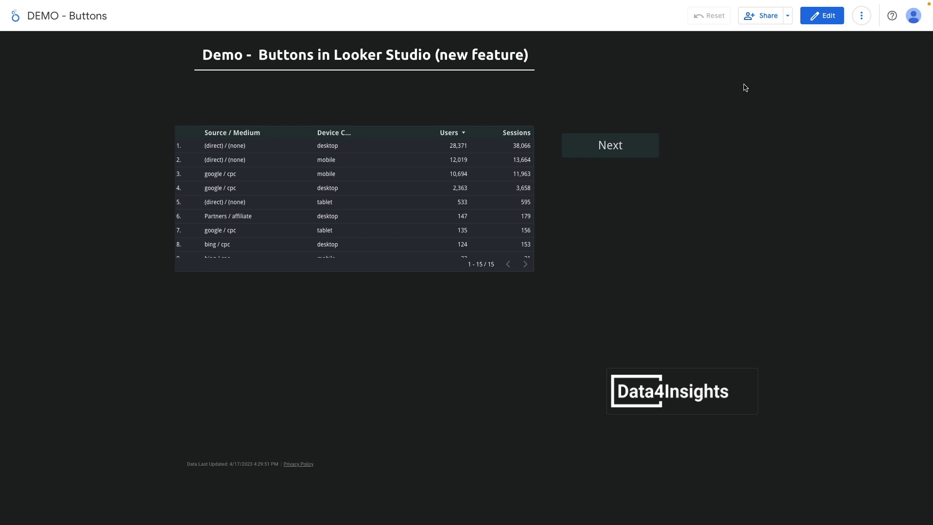
key(ctrl+shift+e)
- Duplicate the Next button below it and make the copy an Invite button with the Invite people report action
click(477, 180)
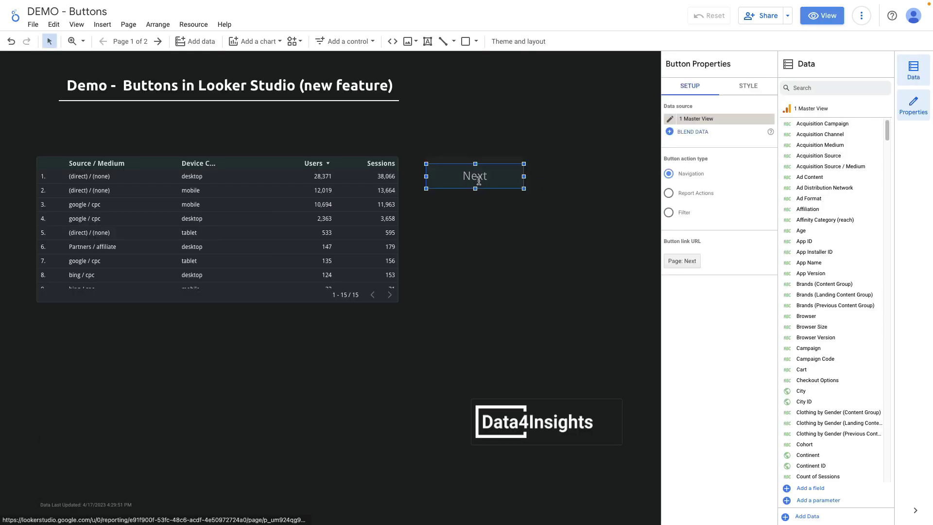
key(ctrl+d)
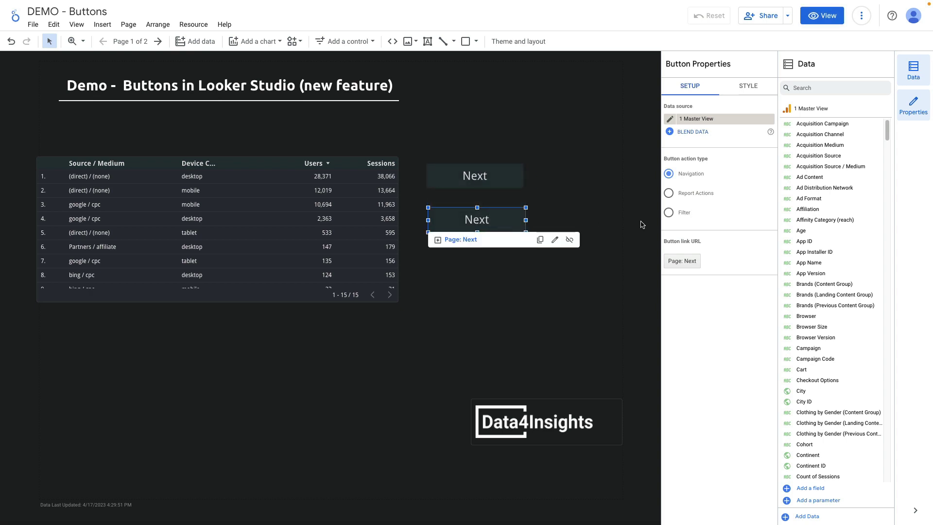
click(669, 193)
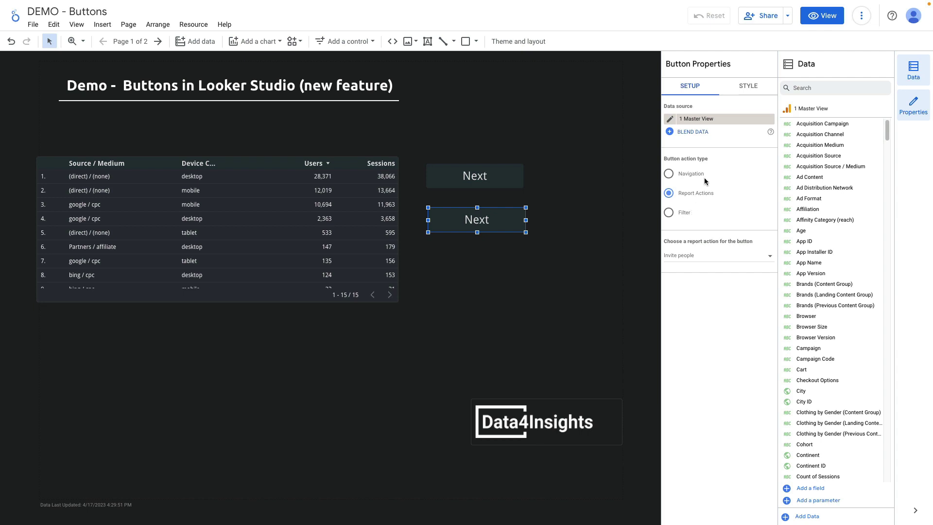
click(787, 16)
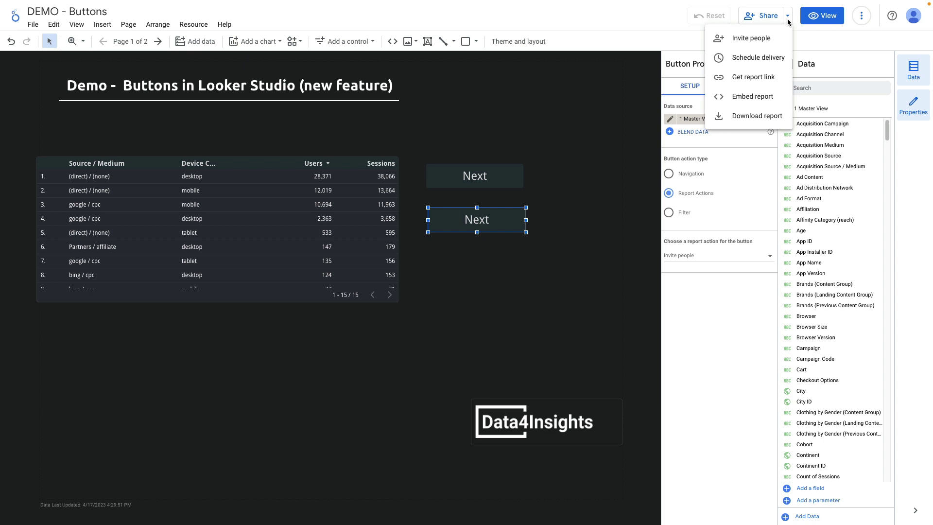
click(788, 19)
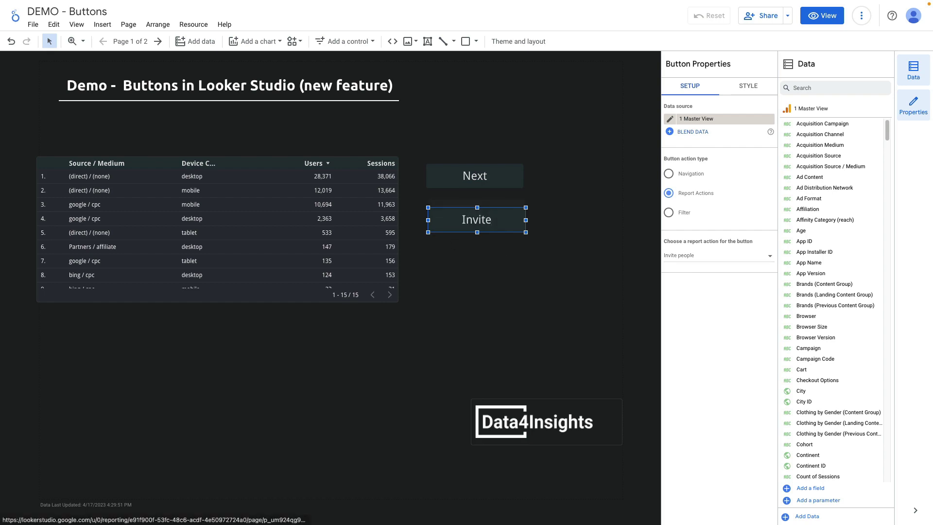
- Test the Invite button in view mode and return to editing
click(815, 23)
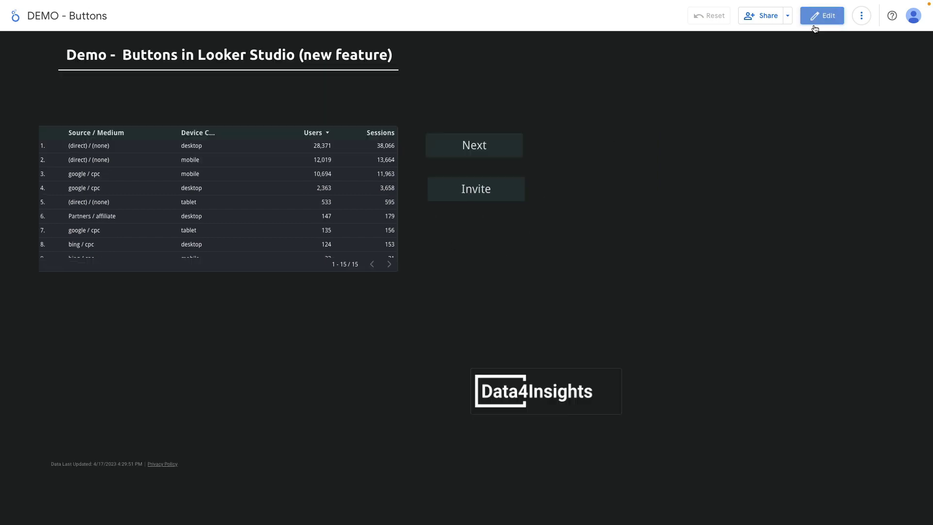
click(624, 193)
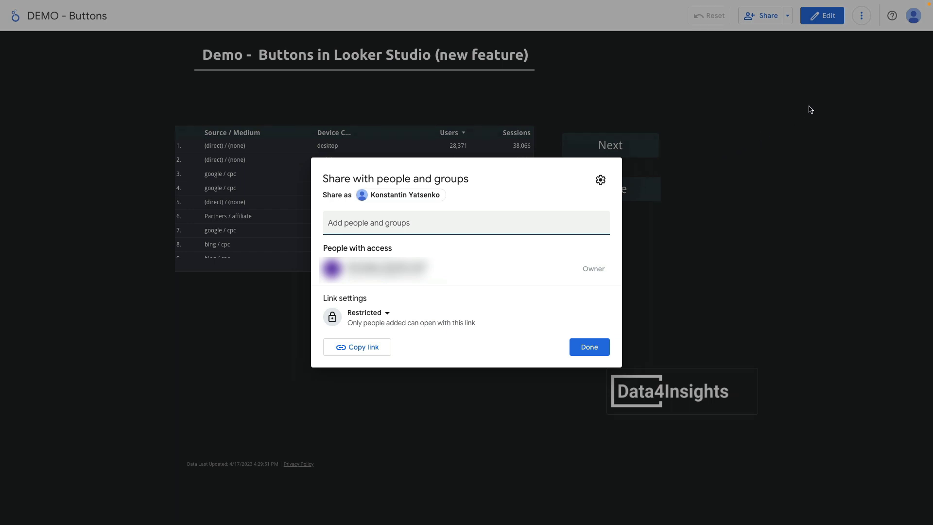
click(824, 21)
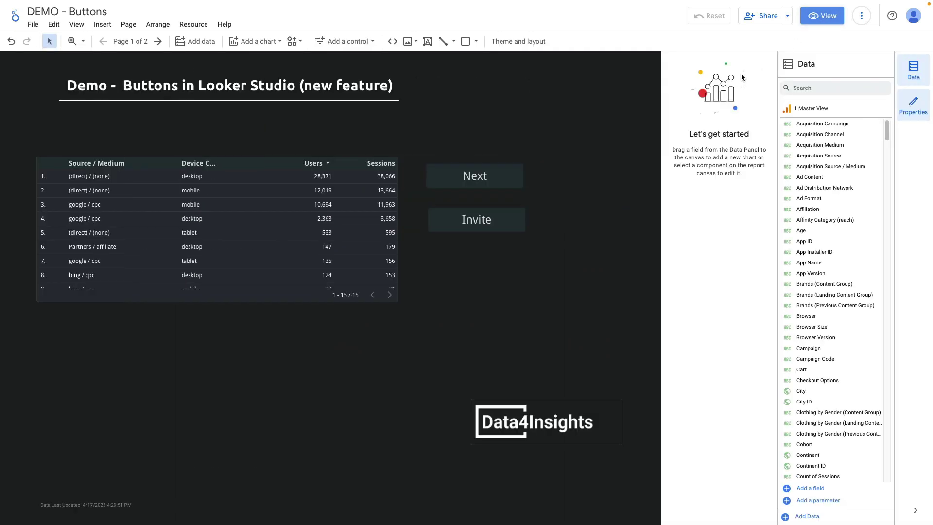
- Duplicate the Download button, place the copy directly below it and relabel it Reset
drag(489, 272, 499, 283)
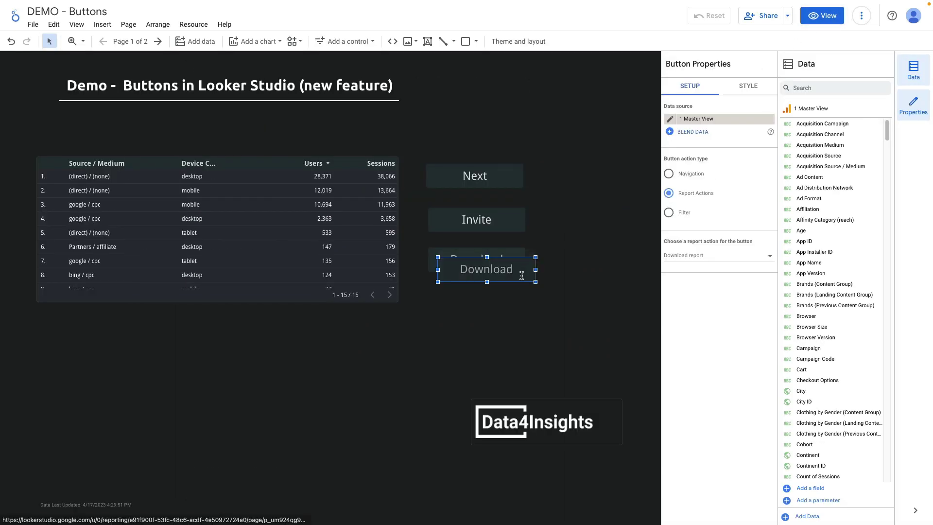
key(ctrl+d)
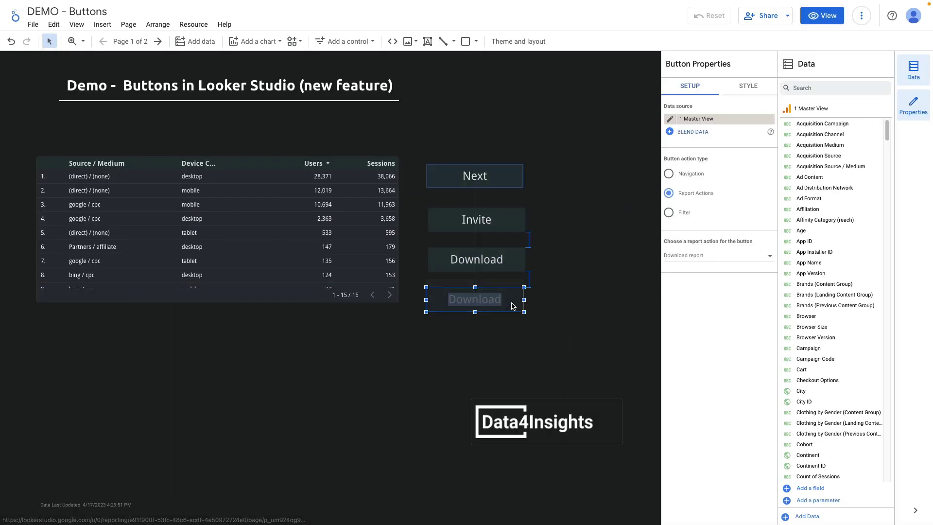
double_click(476, 302)
text(Reset)
- Test the report link and Reset buttons in view mode
click(822, 16)
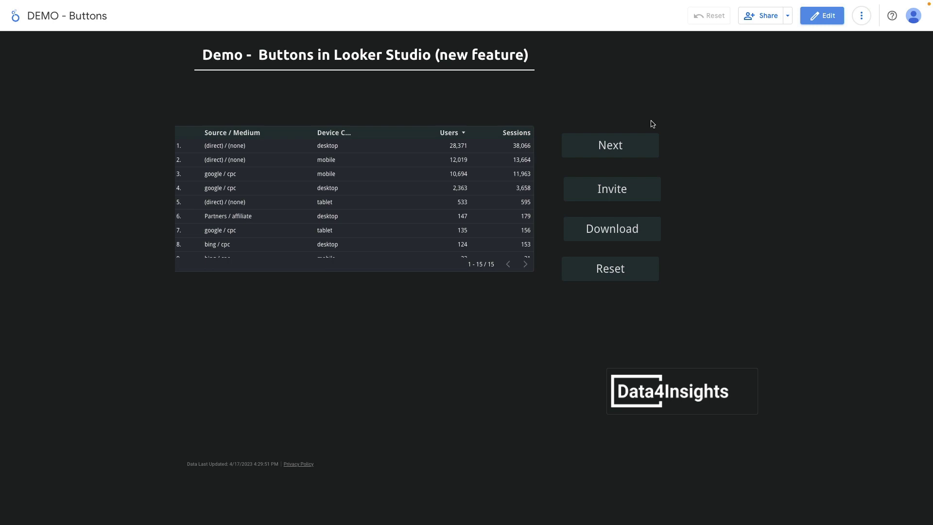
click(627, 265)
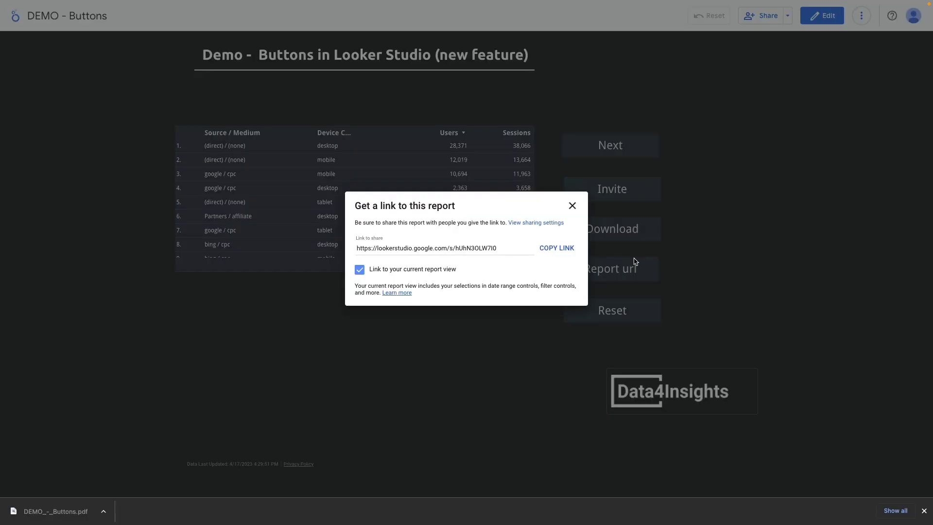
click(660, 255)
click(610, 312)
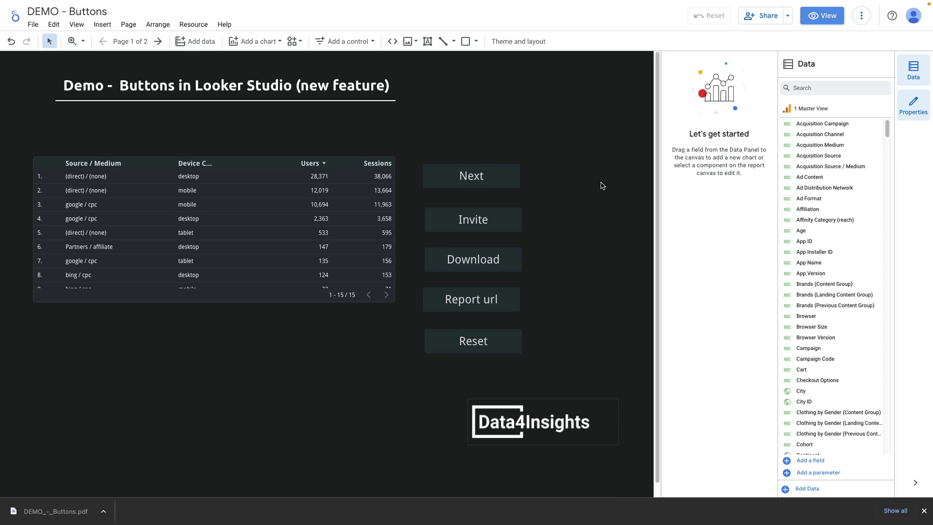
- Add a button beside the Next button and set its action type to Filter
click(355, 42)
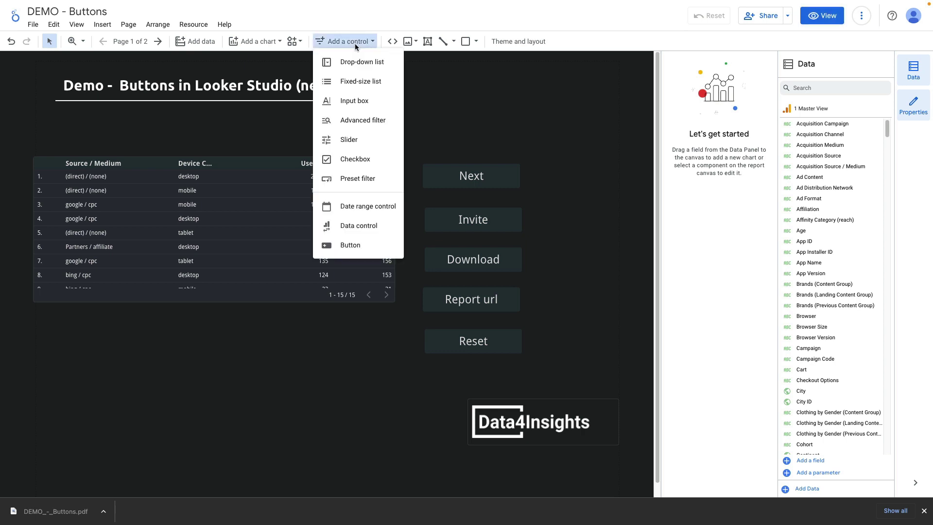
click(352, 177)
click(542, 168)
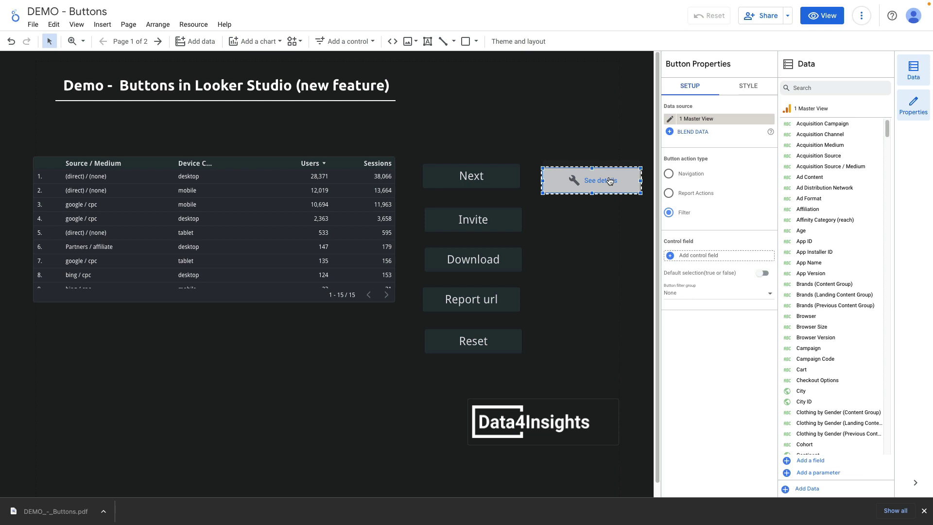
drag(610, 180, 601, 179)
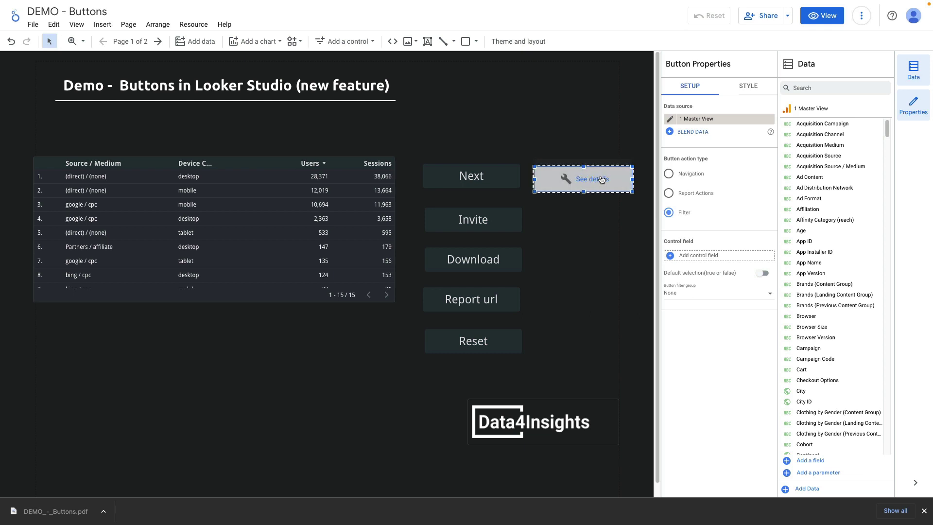
- Create the button's control field Mobile with the formula CONTAINS_TEXT(Device Category,'mobile') and label the button Mobile
click(699, 255)
click(713, 394)
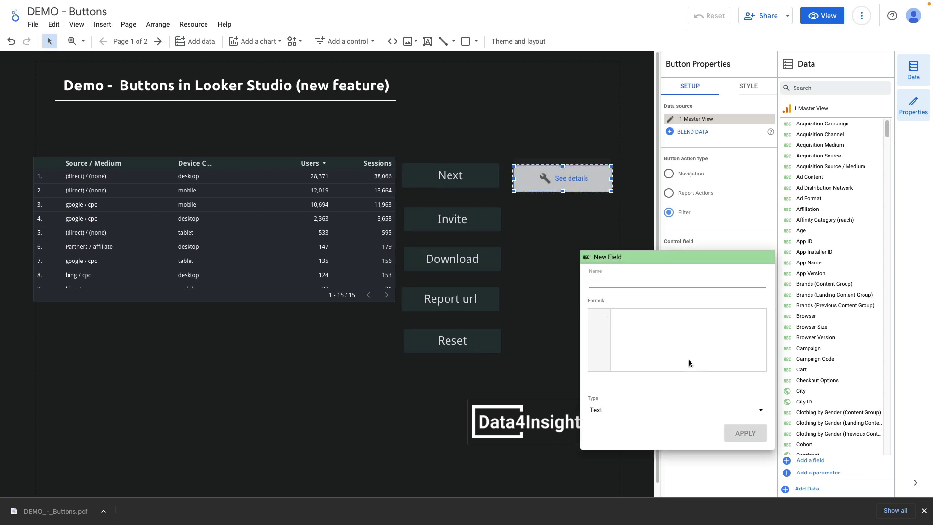
click(656, 314)
text(CONTAINS_TEXT())
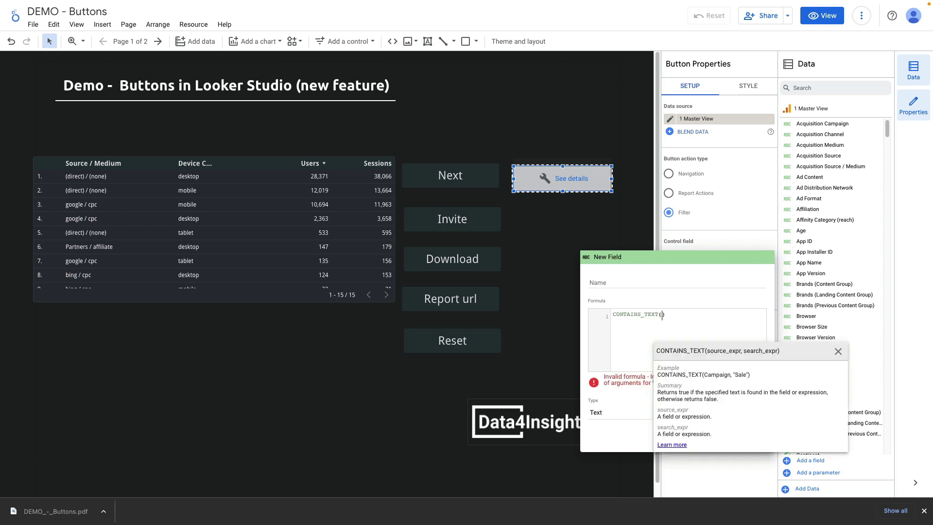
text(dev)
key(Return)
text(, ')
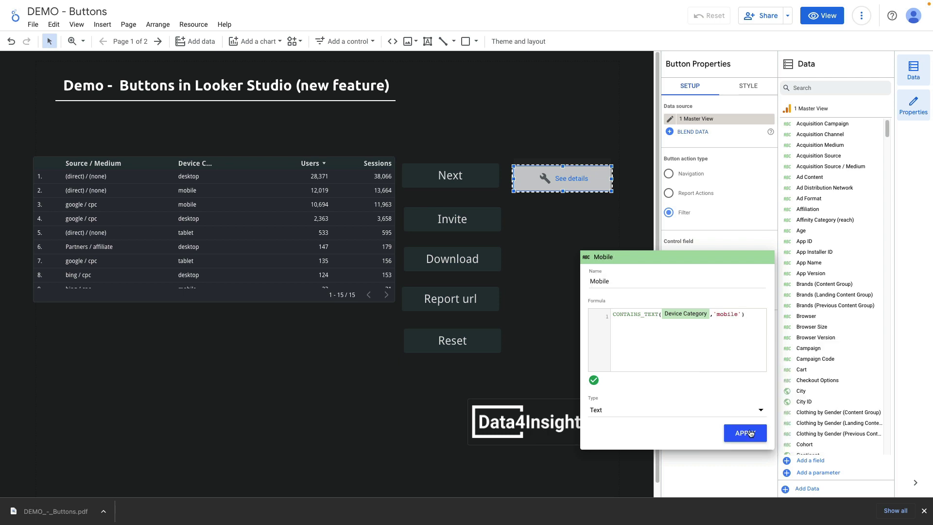
click(750, 434)
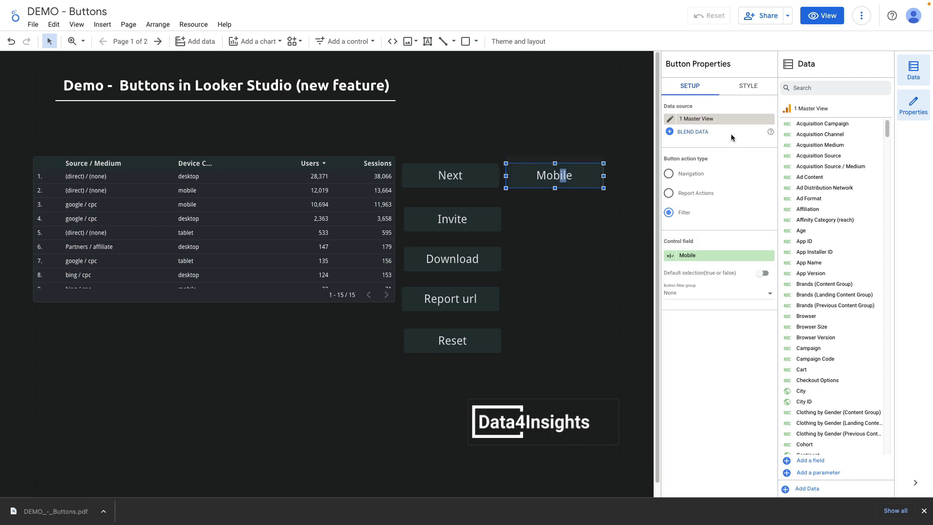
- Test the Mobile filter button on the table in view mode and return to editing
click(828, 22)
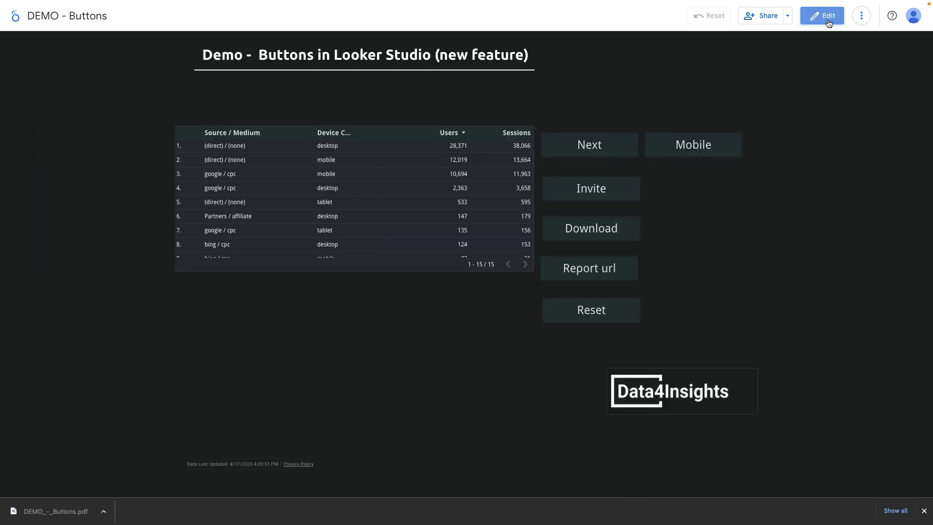
click(707, 142)
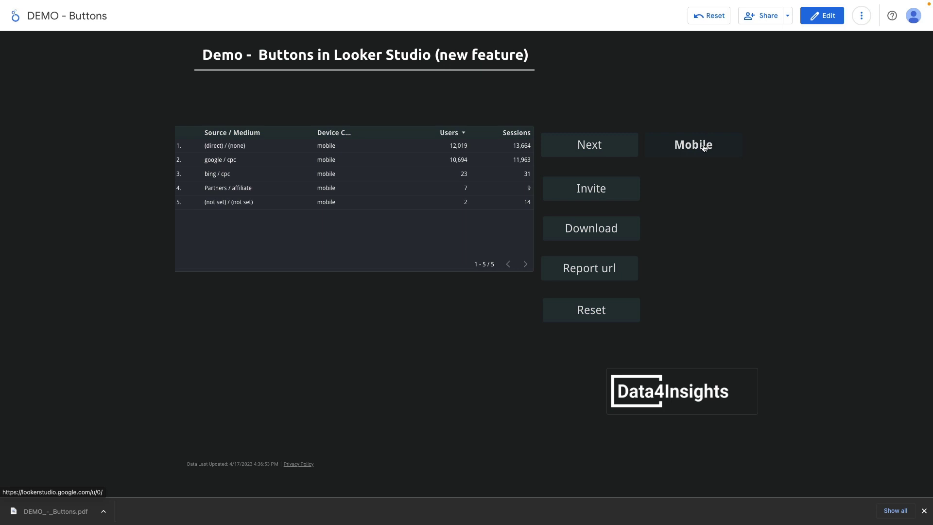
key(ctrl+shift+e)
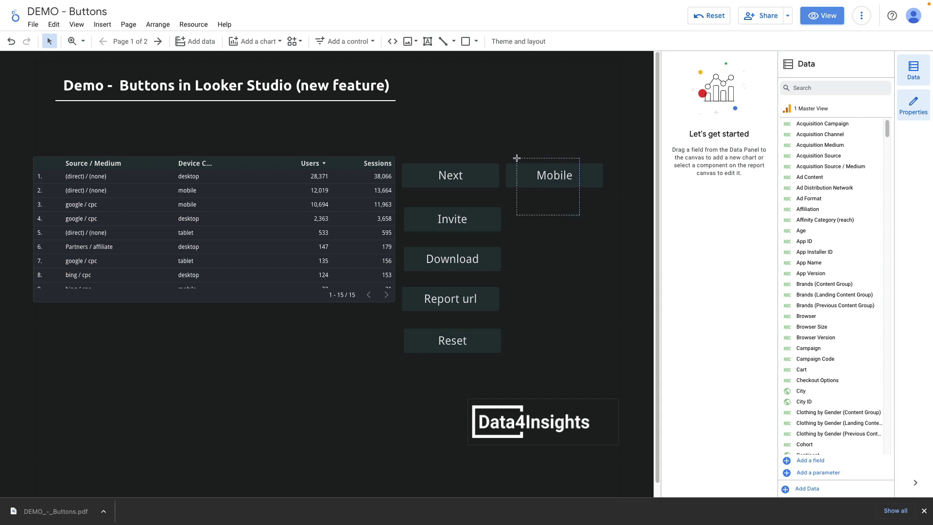
- Duplicate the Mobile button below it, change the copy's formula to CONTAINS_TEXT(Device Category,'desktop') and label it Desktop
key(ctrl+v)
click(673, 259)
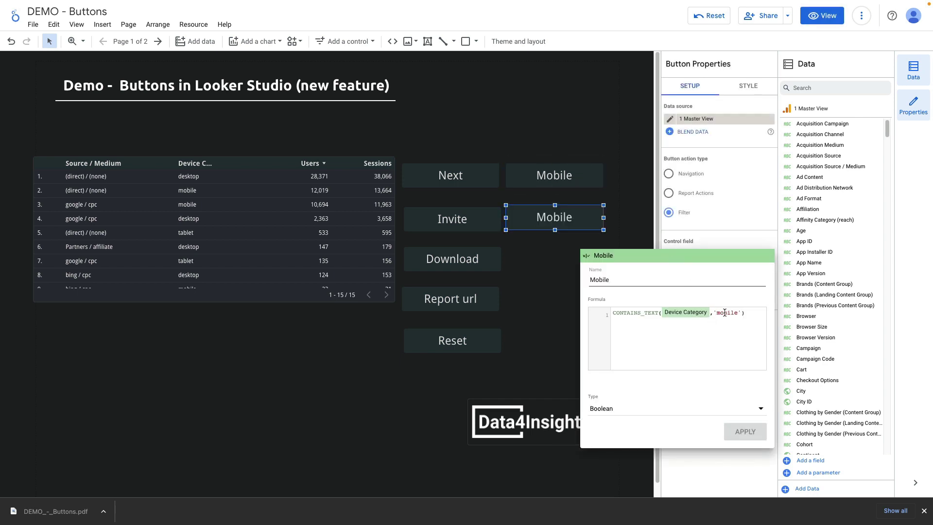
text(esktop)
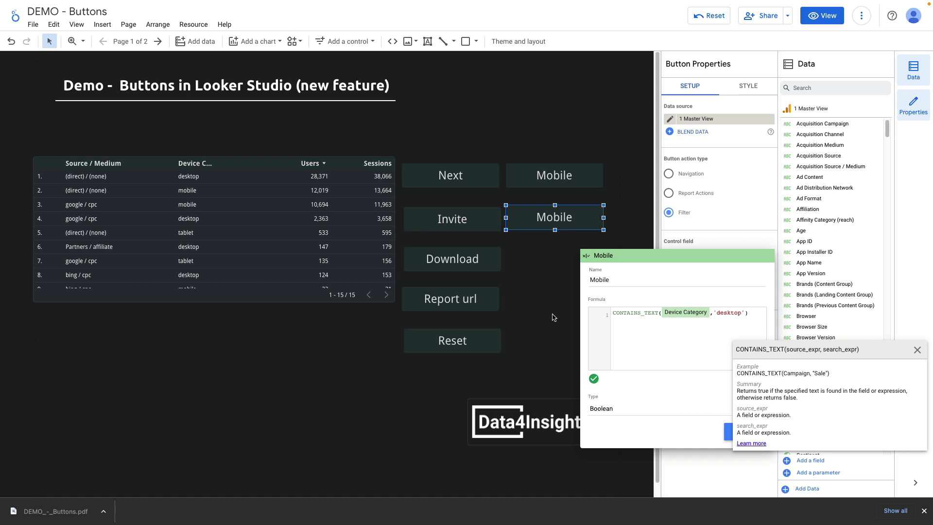
click(727, 432)
double_click(553, 217)
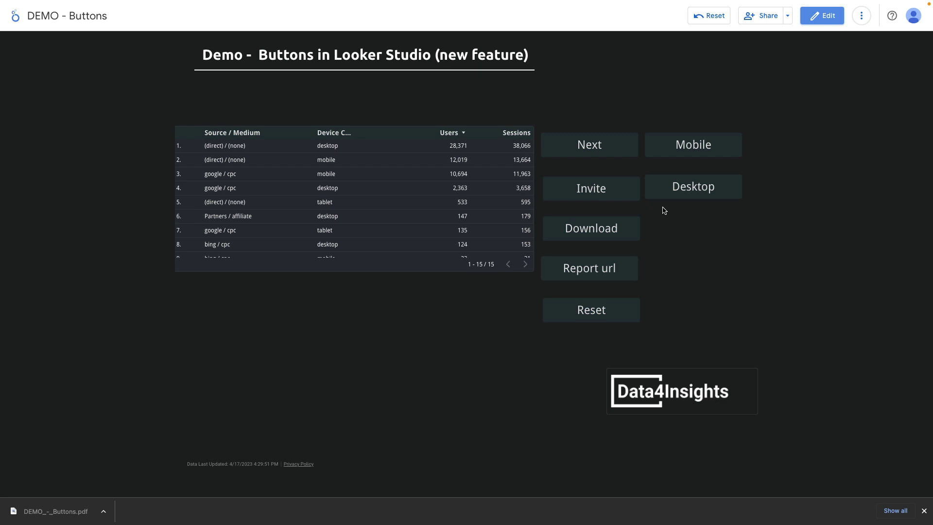
- Test the Mobile and Desktop filter buttons together on the table in view mode
click(731, 146)
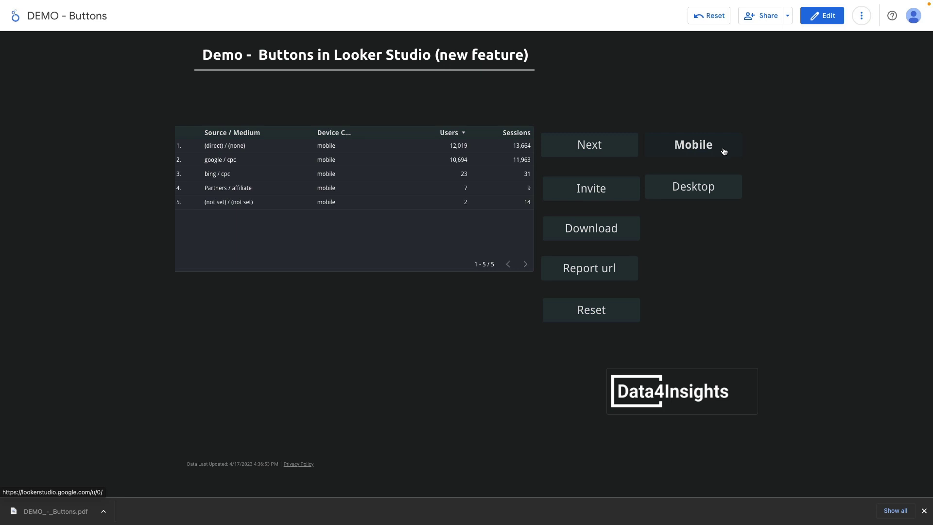
click(698, 188)
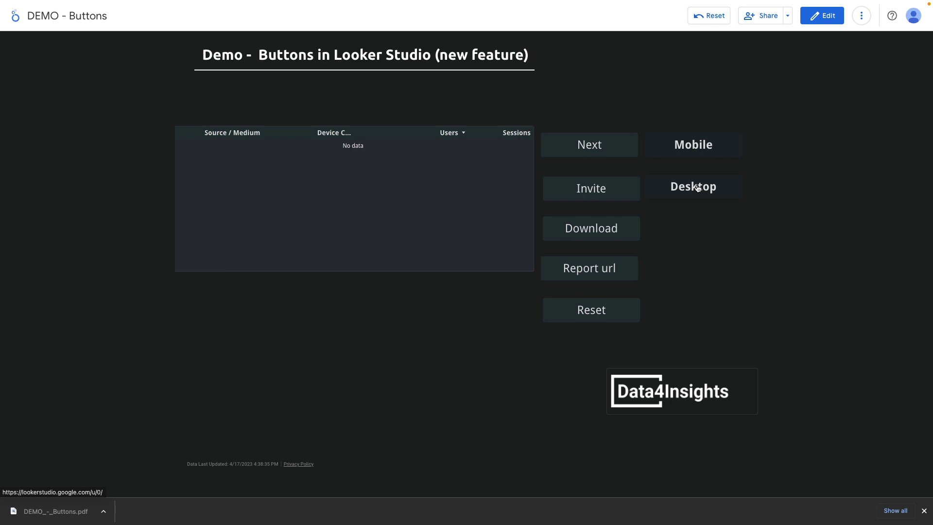
- Reset the report's filters and test the Mobile filter button on its own on the table
click(603, 321)
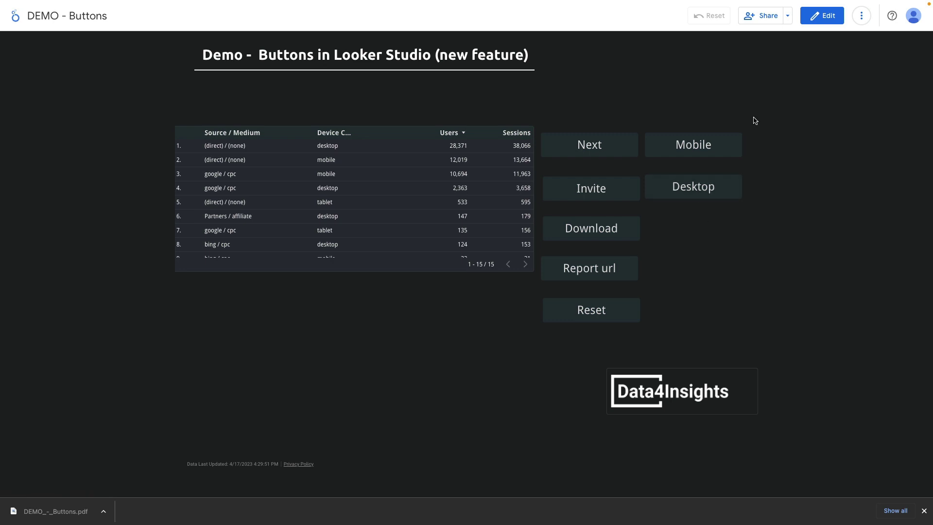
click(729, 150)
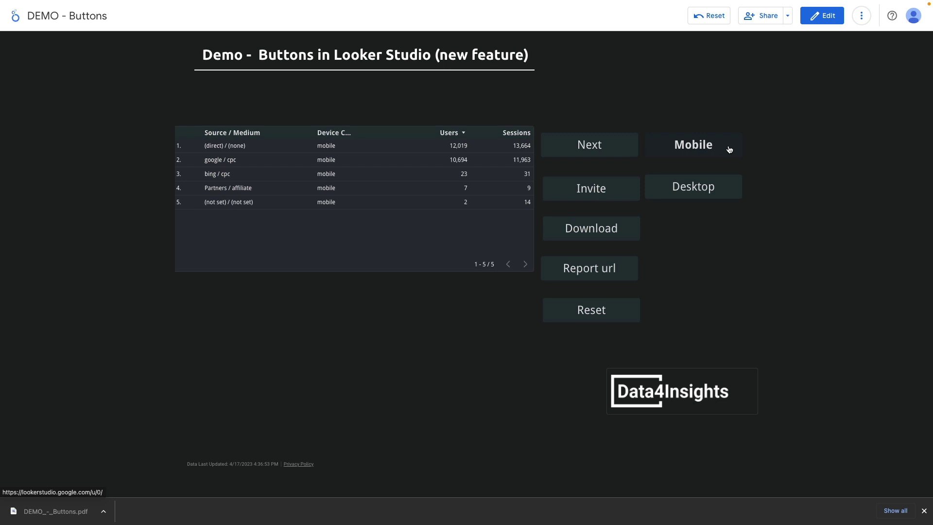
- Return to editing and assign both the Mobile and Desktop filter buttons to button filter group 1
click(822, 15)
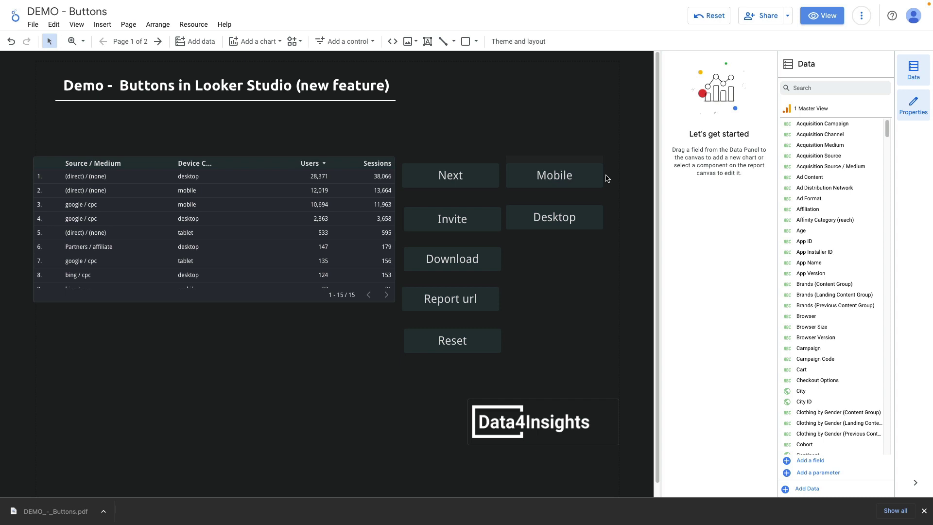
click(599, 178)
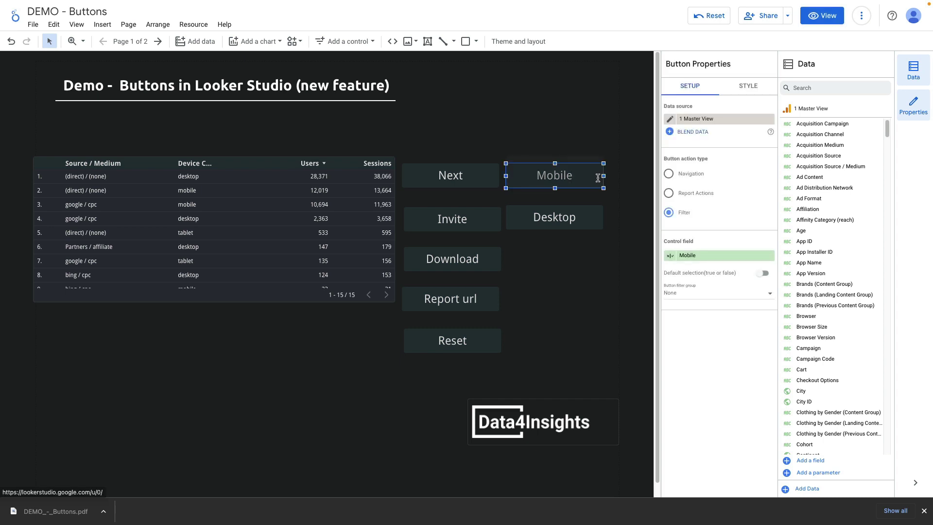
click(598, 178)
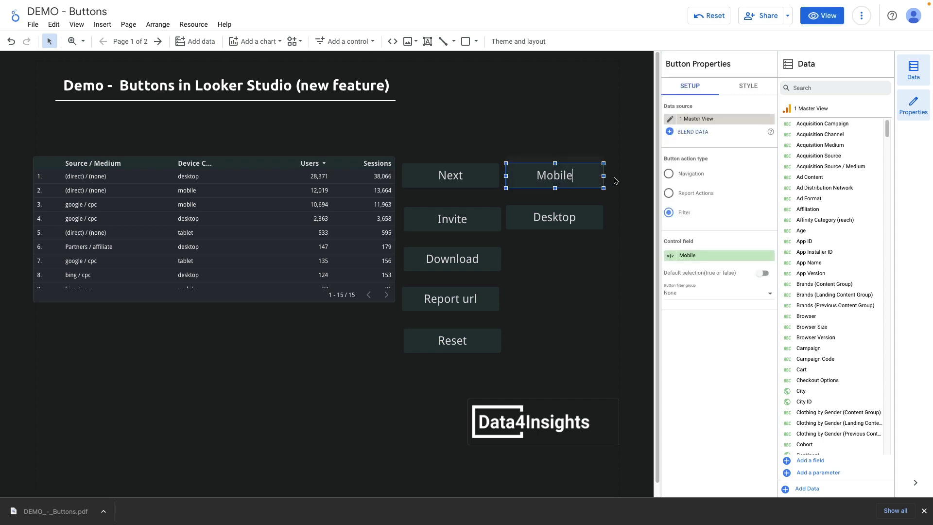
click(703, 293)
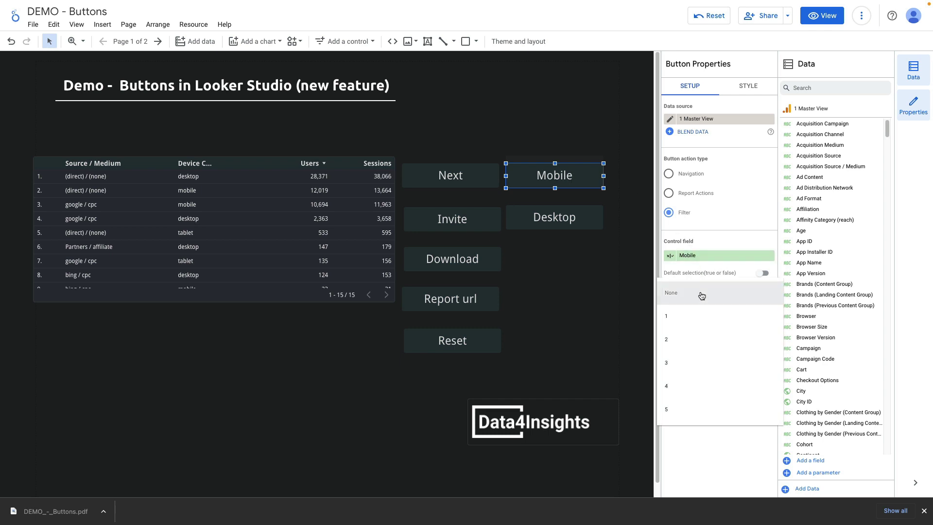
click(682, 319)
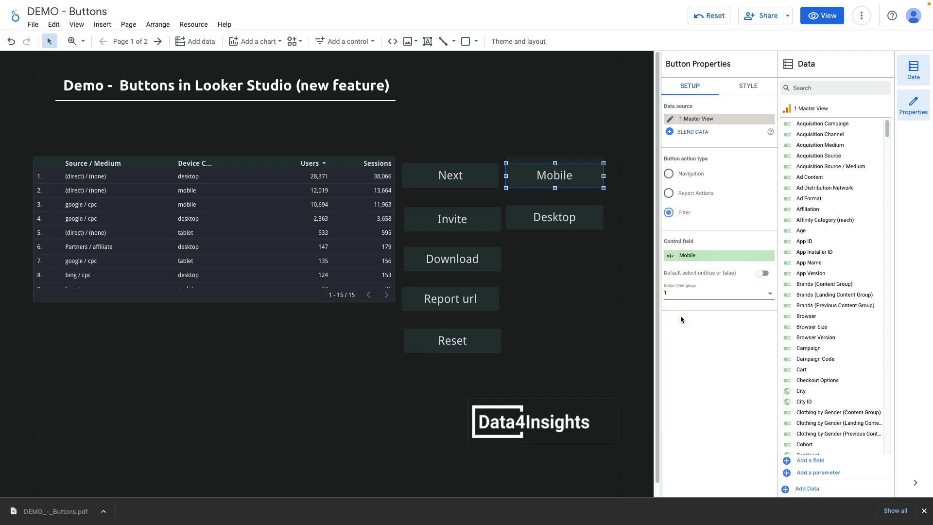
click(597, 213)
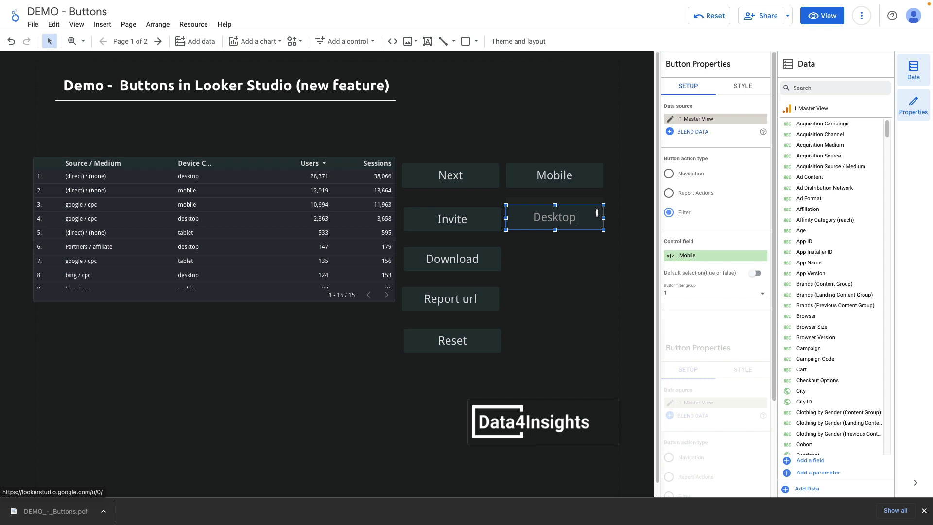
- Test the grouped filter buttons in view mode by filtering the table by Mobile and switching to Desktop
key(ctrl+shift+p)
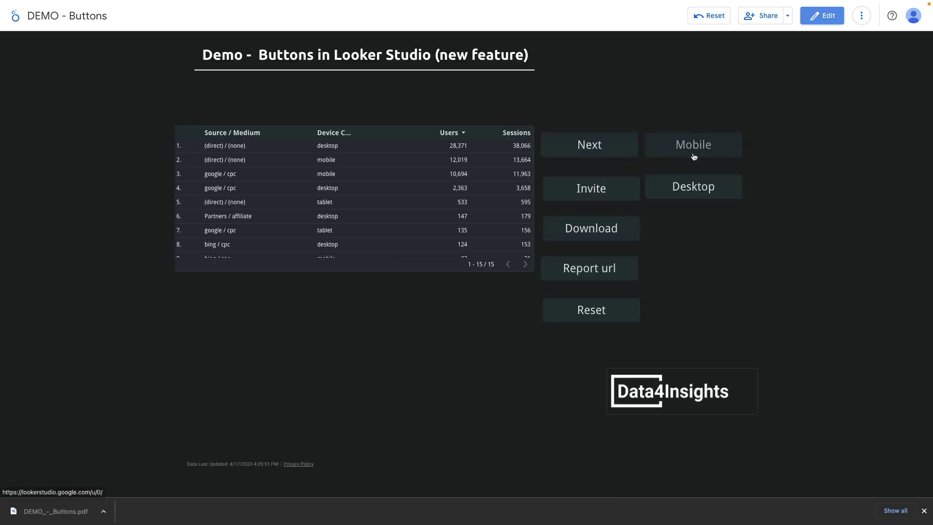
click(667, 149)
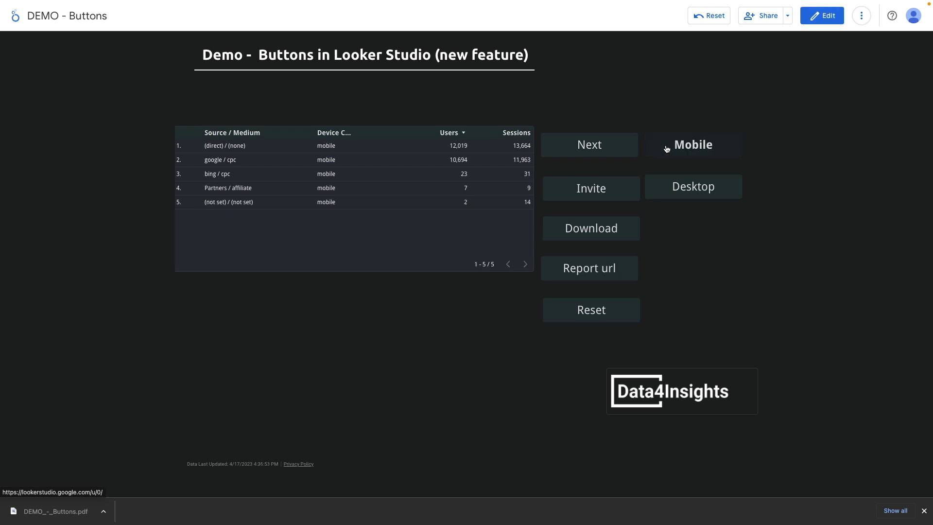
click(687, 188)
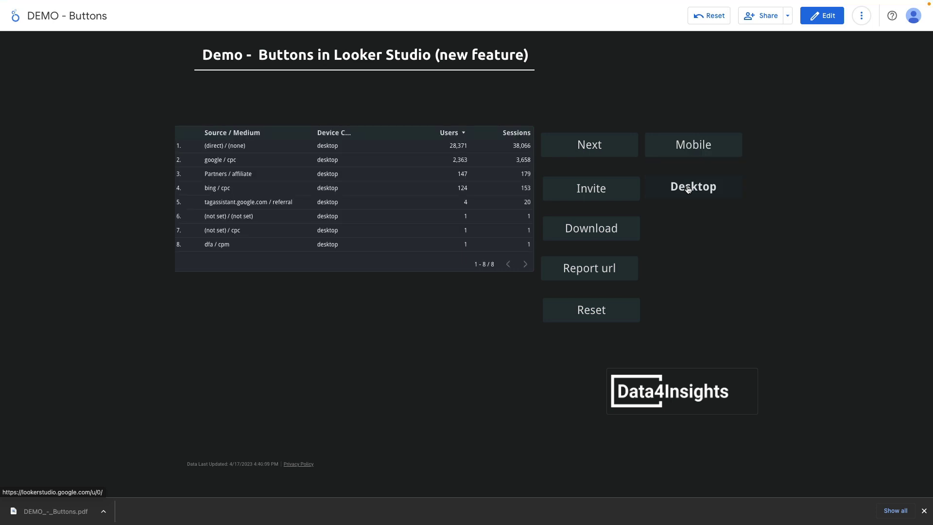